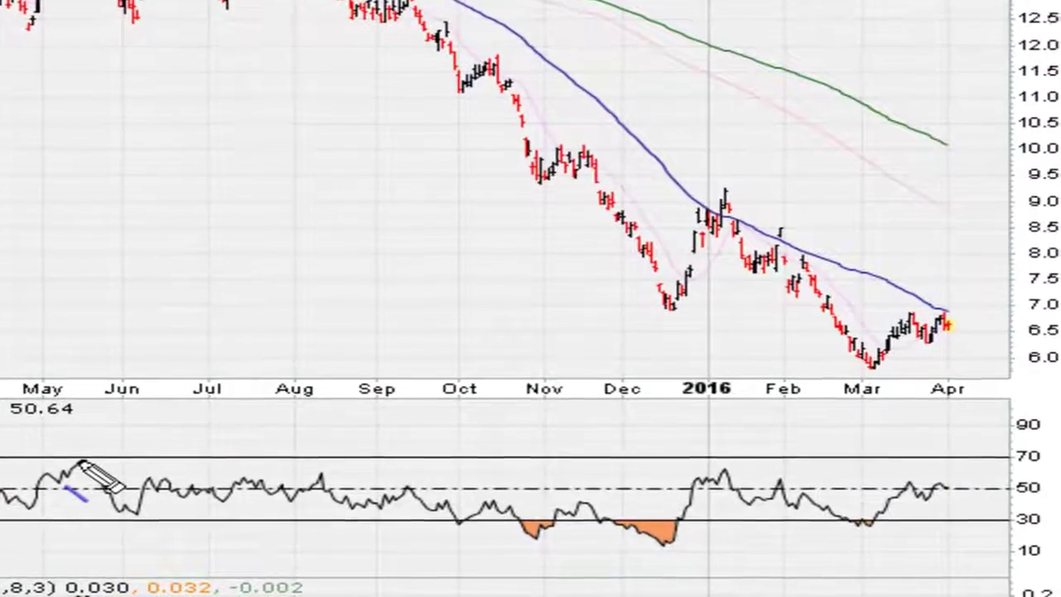
- Draw a blue RSI trendline across the May and January peaks with a green upward breakout arrow, and erase the markings
drag(95, 468, 1060, 473)
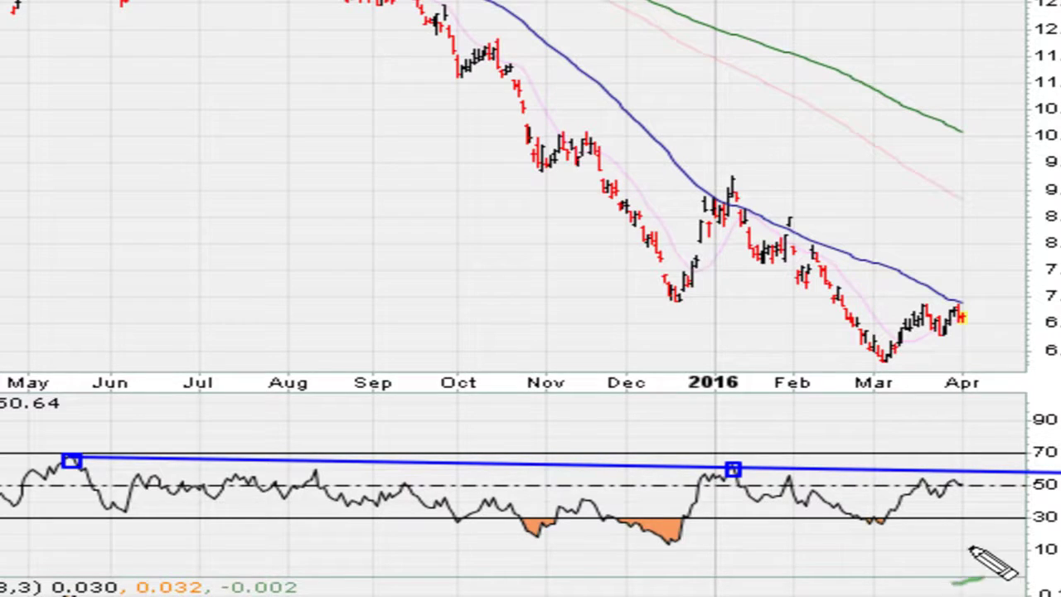
drag(997, 487, 1060, 446)
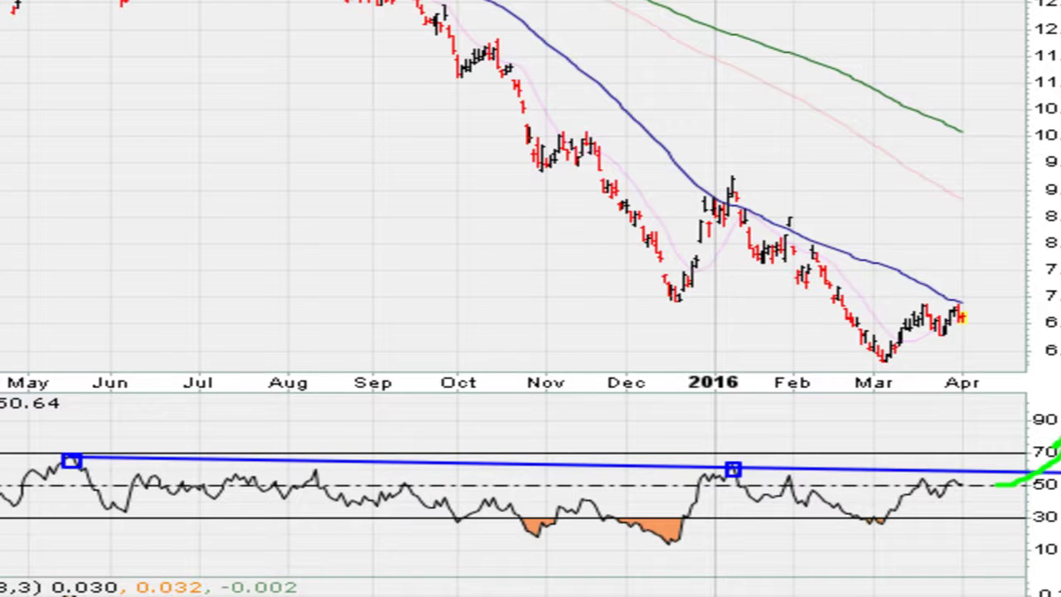
key(e)
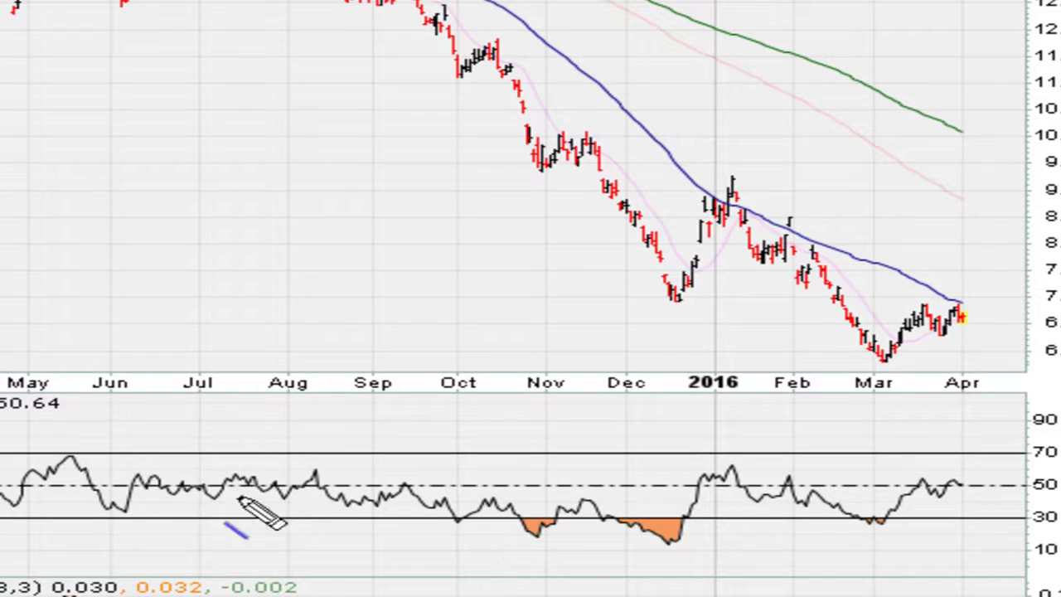
- Redraw the blue RSI trendline to meet the May and January peaks, box both peaks, and erase the markings
drag(71, 458, 1059, 481)
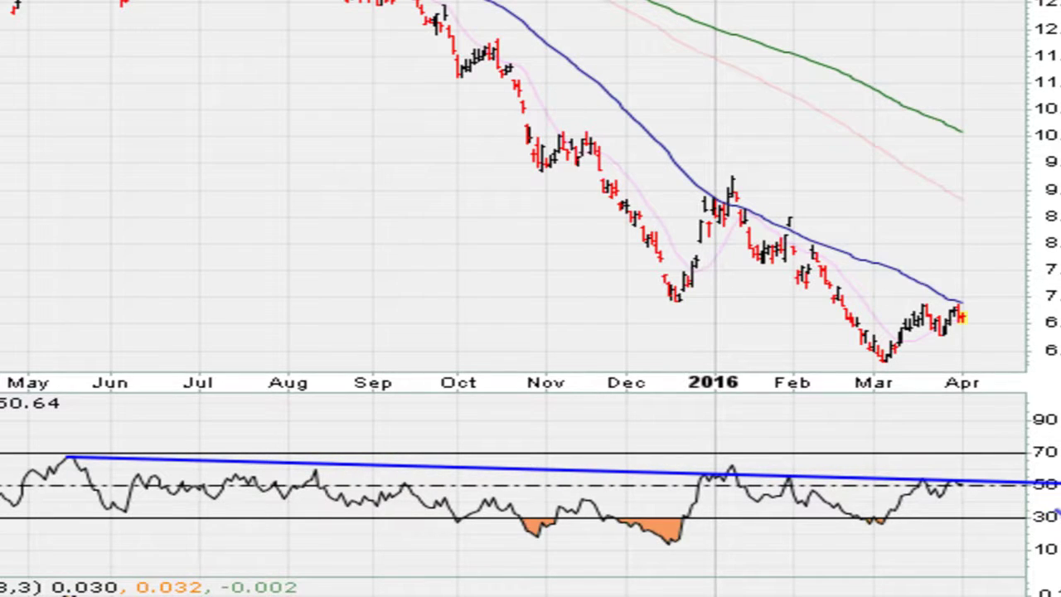
drag(1059, 482, 1059, 473)
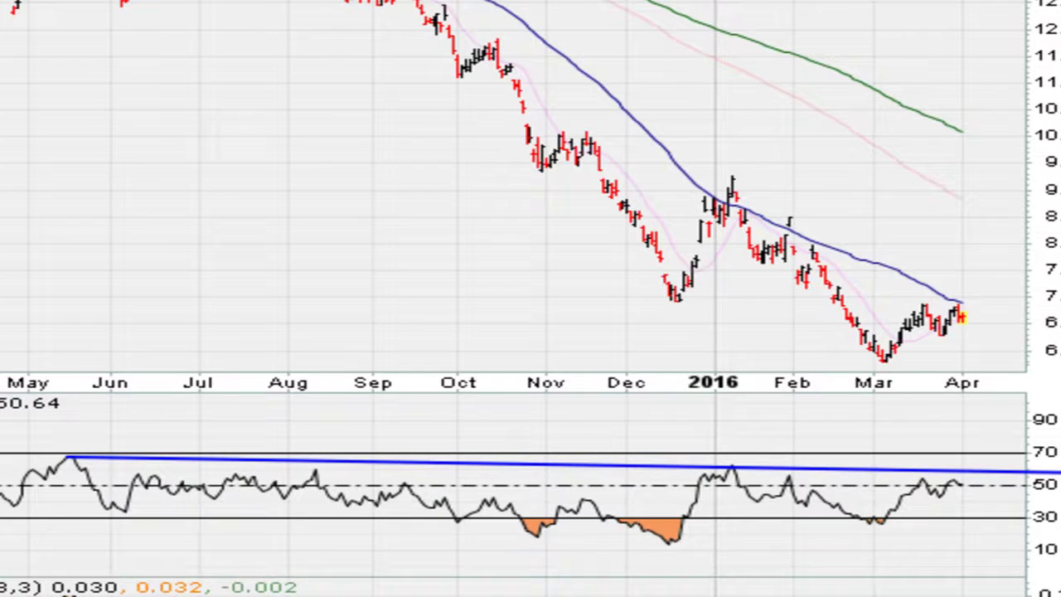
drag(61, 454, 87, 462)
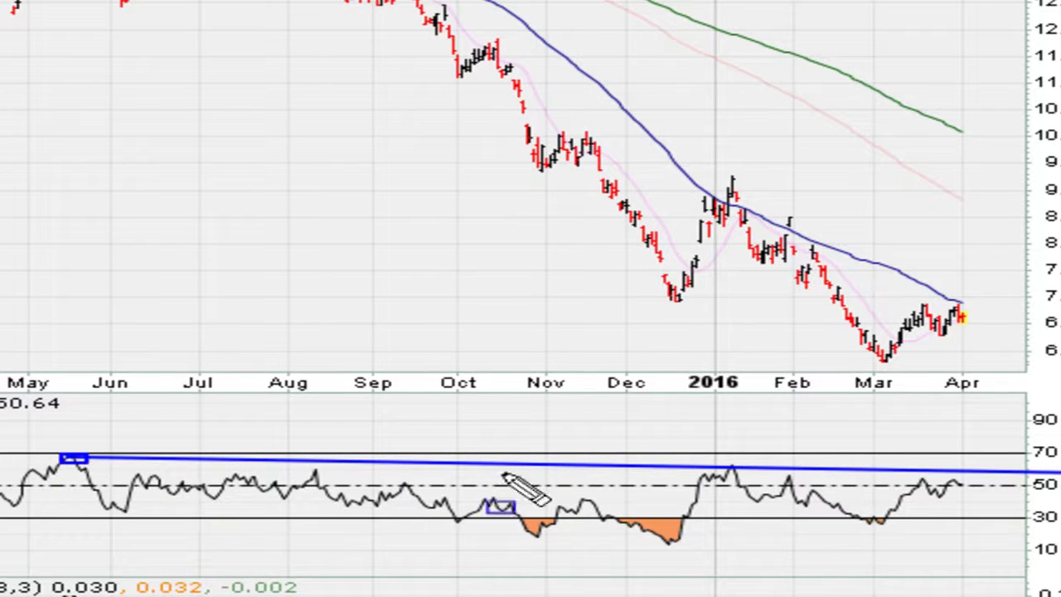
click(734, 468)
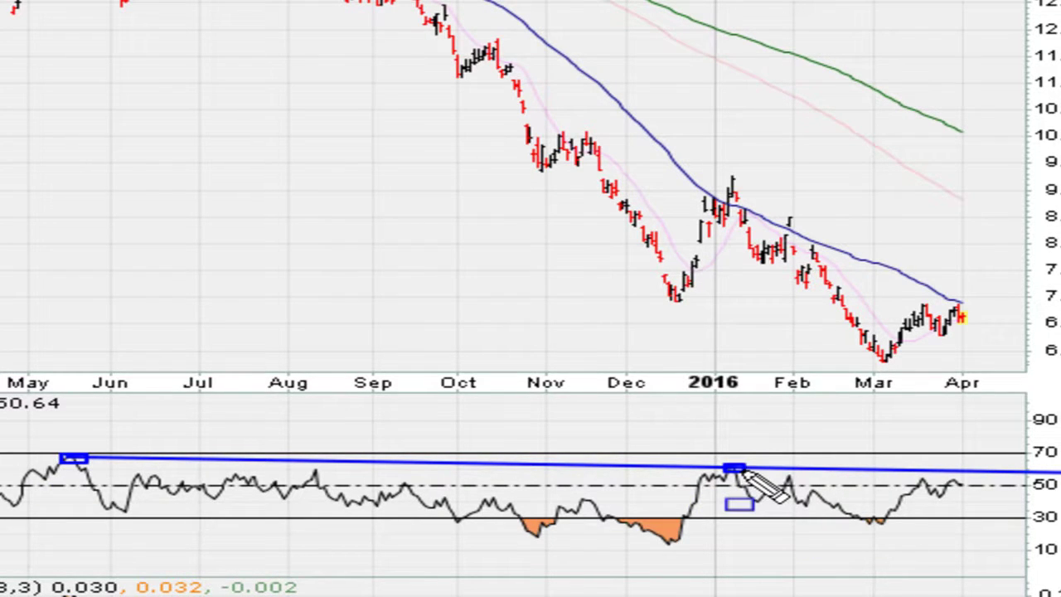
key(e)
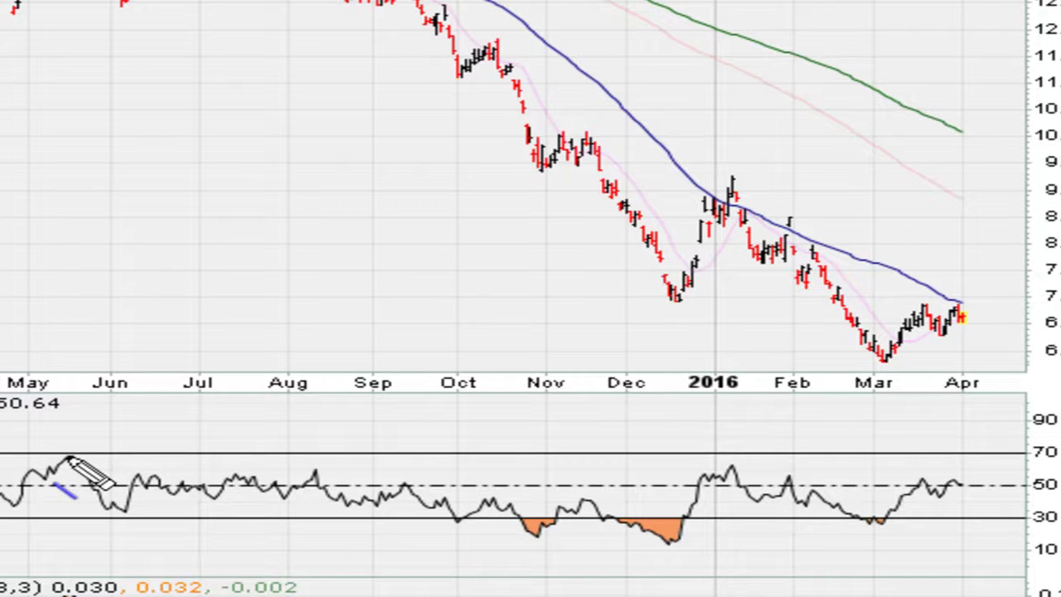
- Box the touch points on a blue RSI trendline drawn from the May peak through the March highs, with a green arrow breaking above it
drag(68, 458, 921, 477)
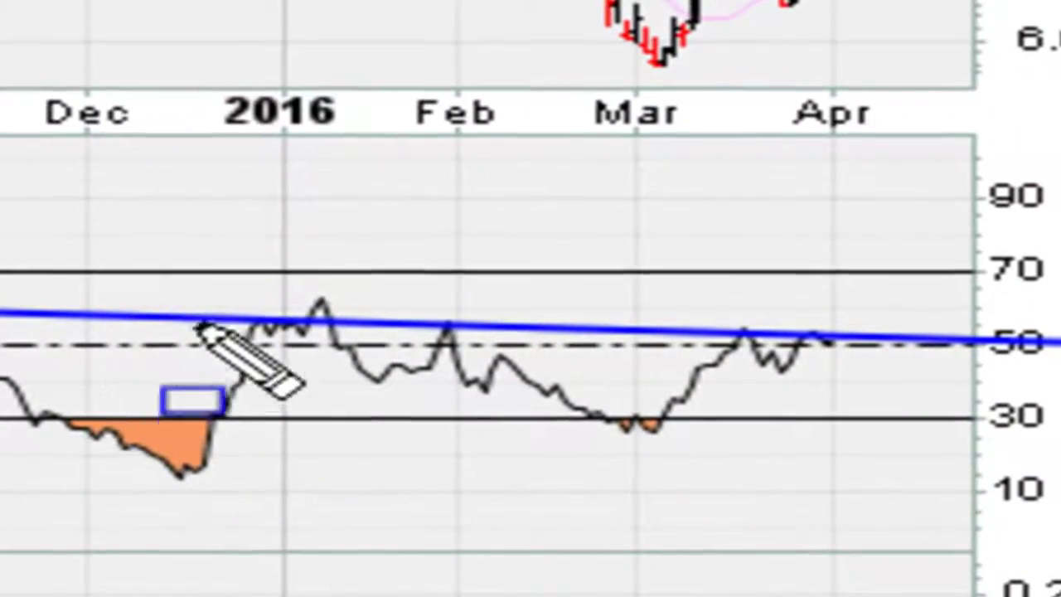
drag(241, 312, 272, 335)
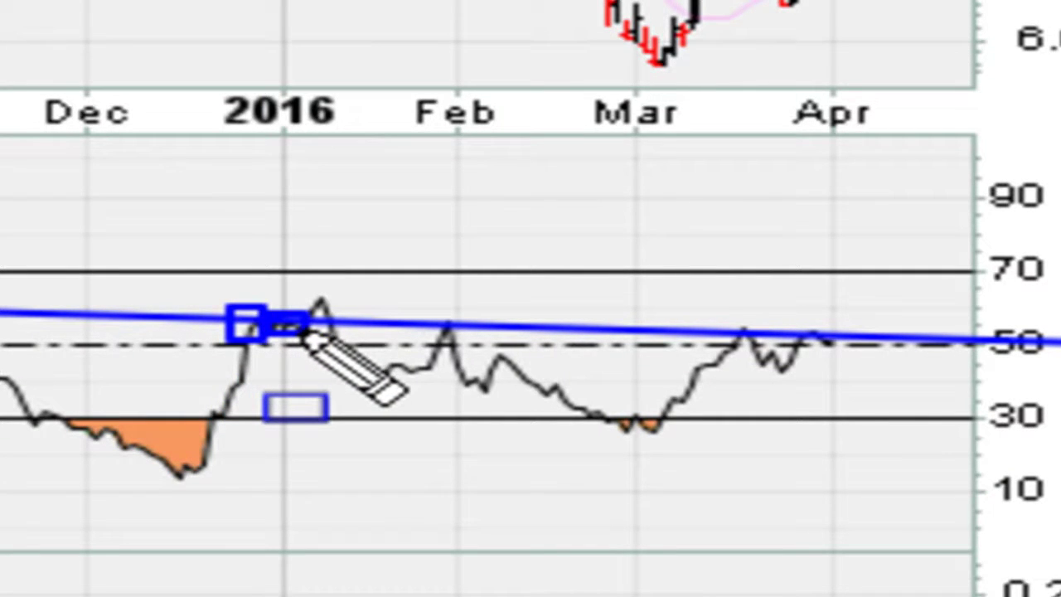
click(431, 323)
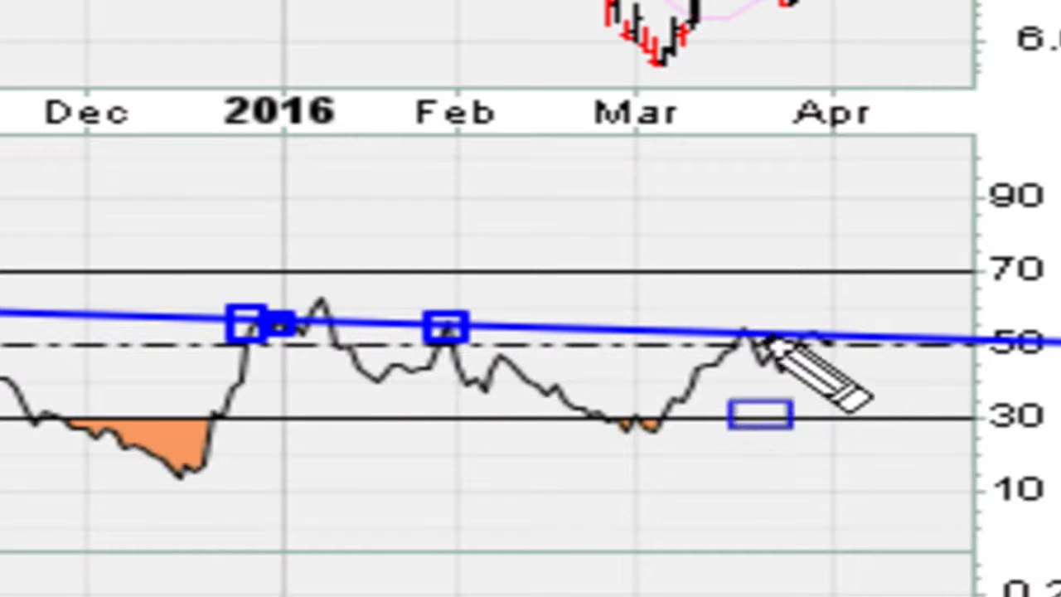
click(736, 330)
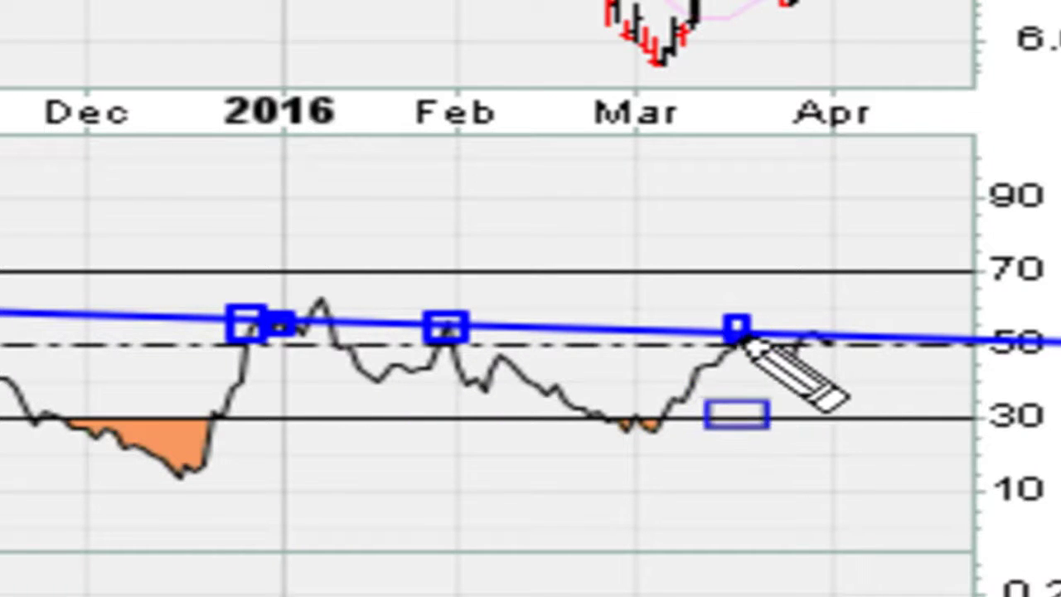
click(808, 332)
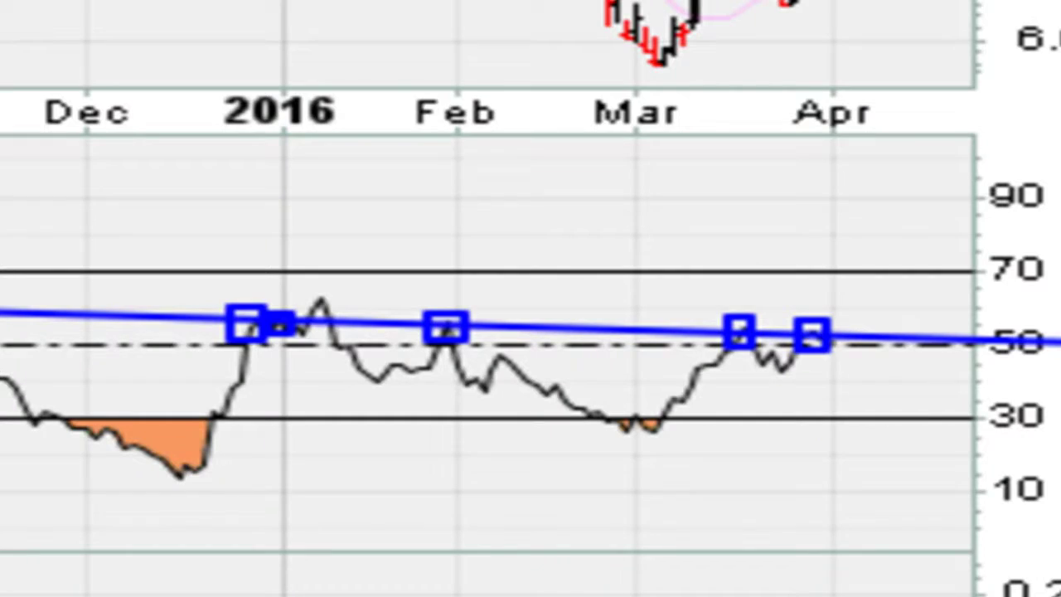
mouse_move(863, 375)
mouse_down()
mouse_move(951, 265)
mouse_move(963, 229)
mouse_up()
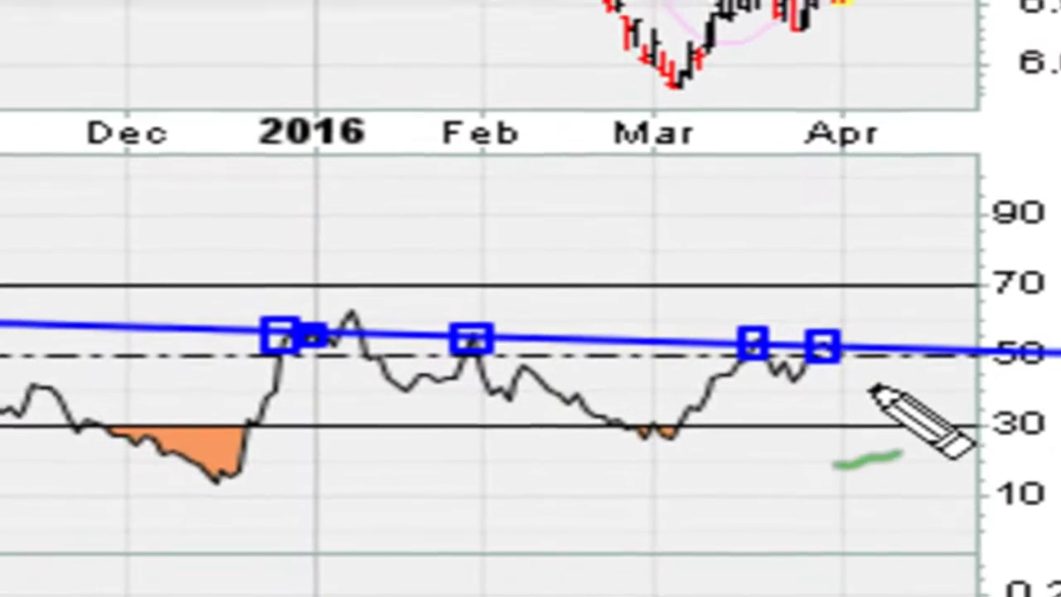
mouse_move(961, 325)
mouse_down()
mouse_move(960, 302)
mouse_move(994, 302)
mouse_move(968, 321)
mouse_up()
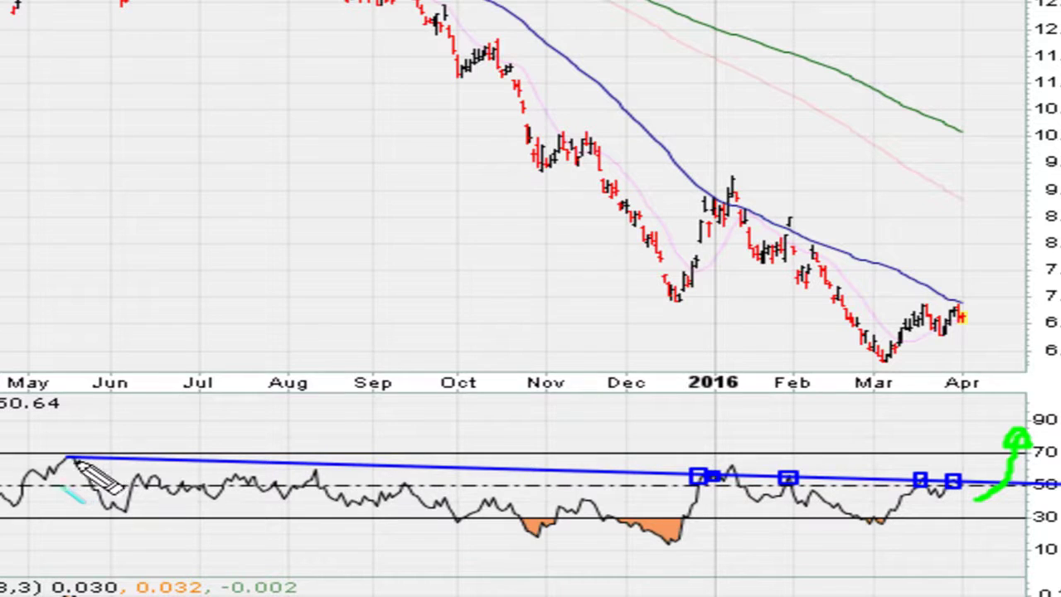
- Add a cyan RSI line across the May and January peaks, box the blue line just past April, and erase all markings
drag(66, 456, 1059, 479)
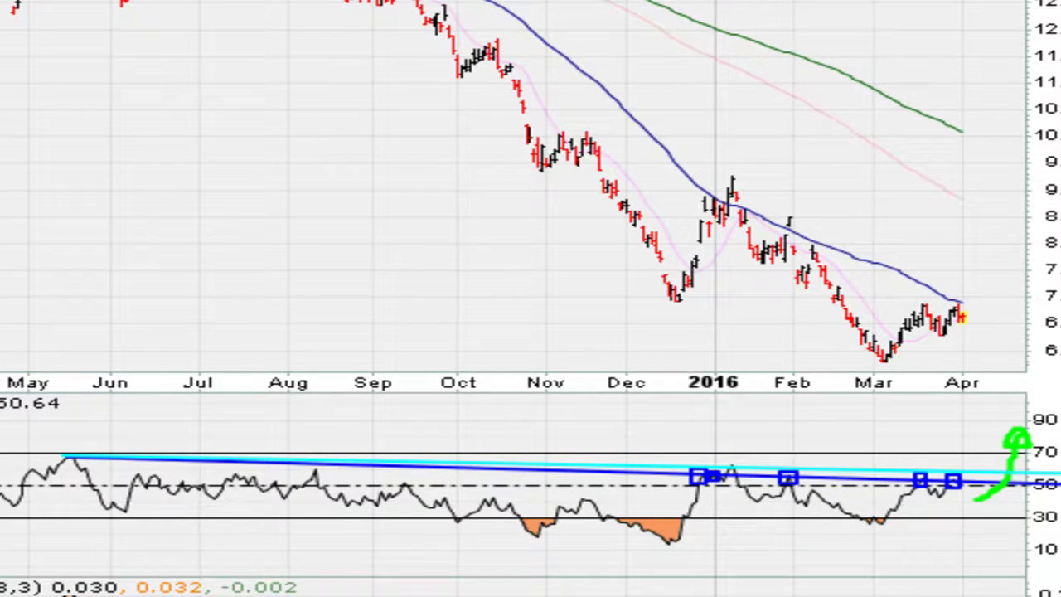
drag(990, 478, 1025, 489)
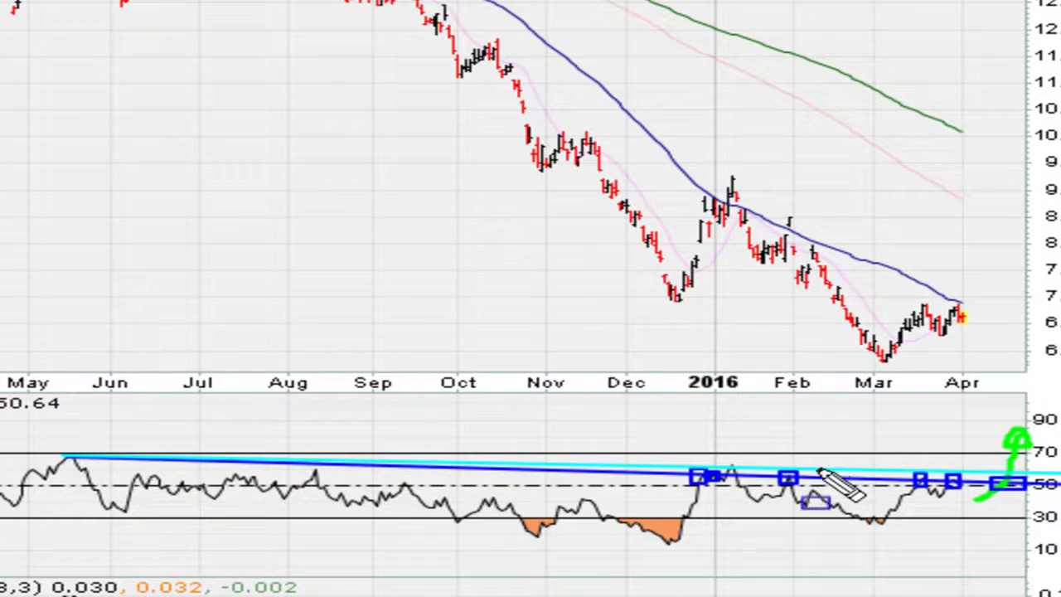
key(e)
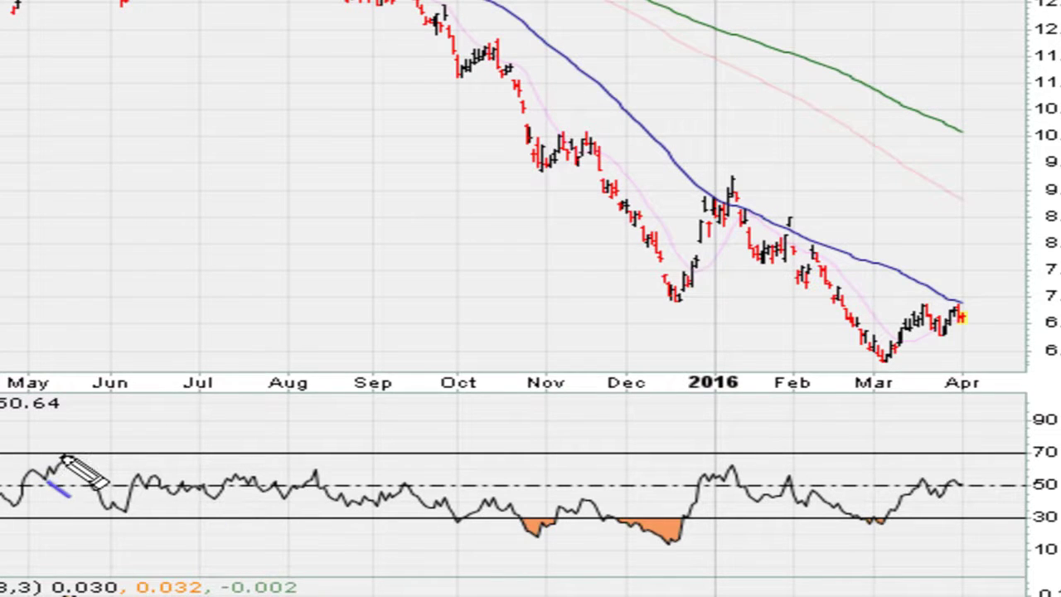
- Draw a blue RSI trendline cutting through the January peak and mark that peak on both the RSI and the price chart
drag(71, 459, 953, 482)
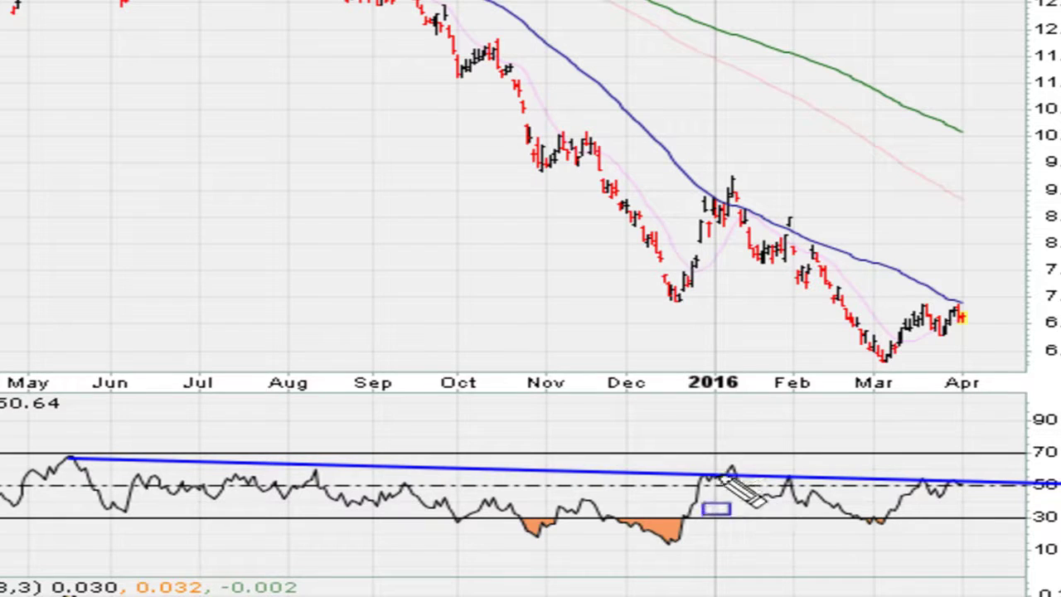
drag(734, 465, 752, 488)
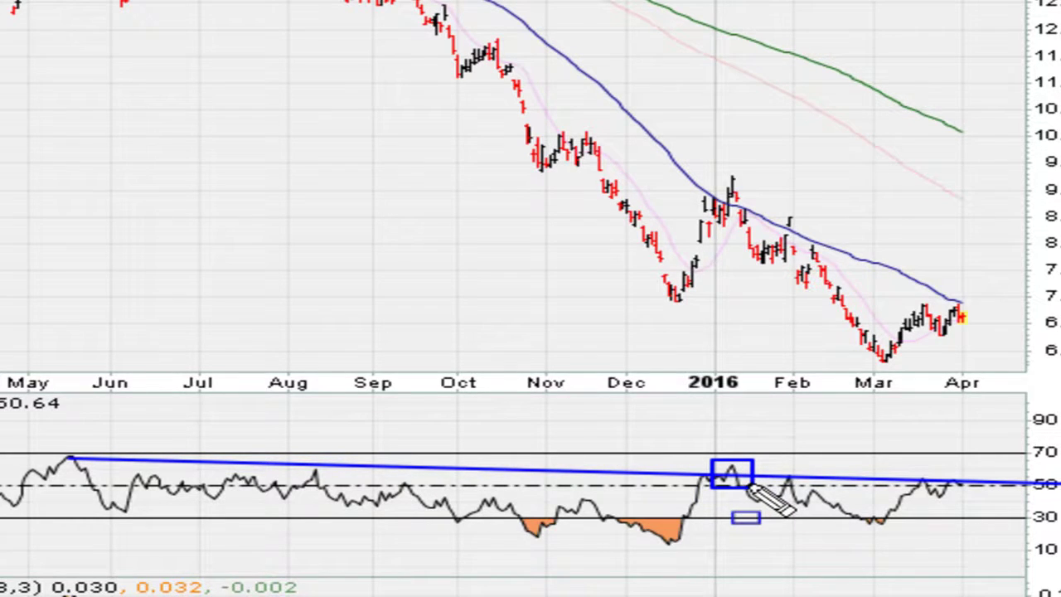
drag(710, 170, 757, 205)
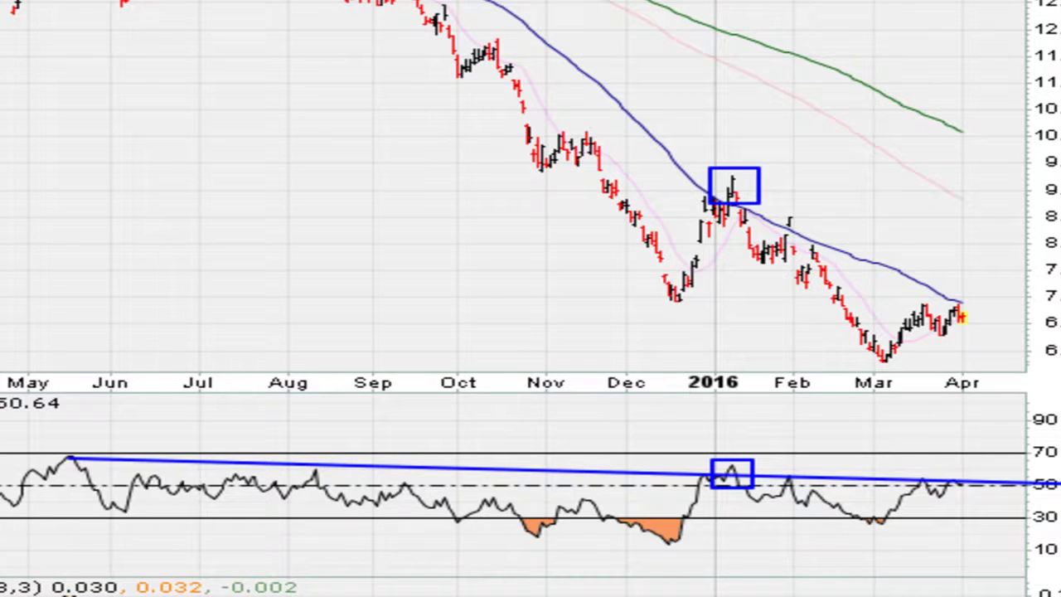
mouse_move(700, 157)
mouse_down()
mouse_move(754, 156)
mouse_move(791, 199)
mouse_move(725, 207)
mouse_move(687, 163)
mouse_move(704, 152)
mouse_up()
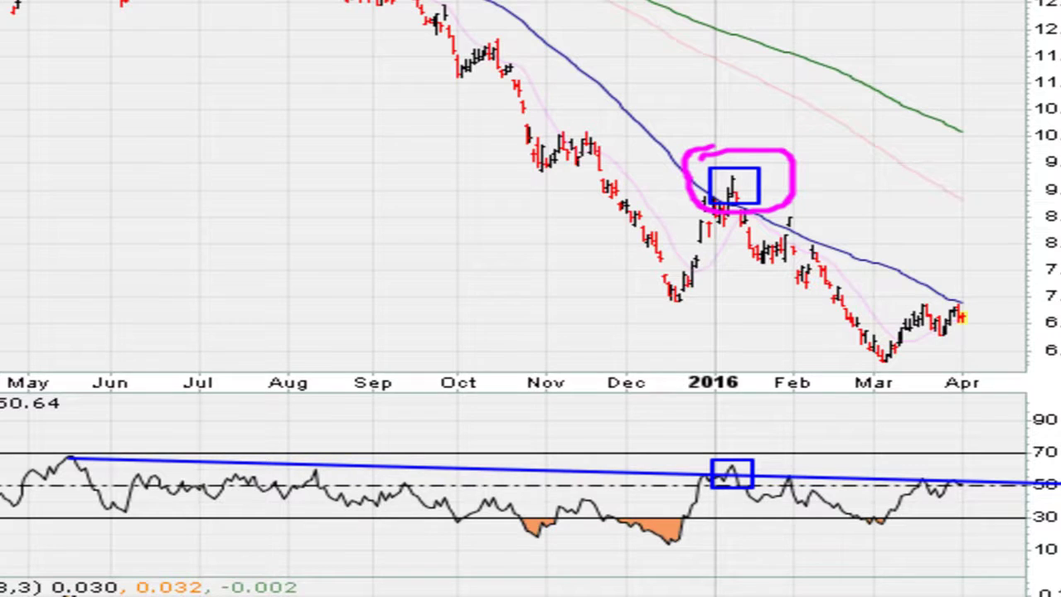
drag(70, 459, 1059, 482)
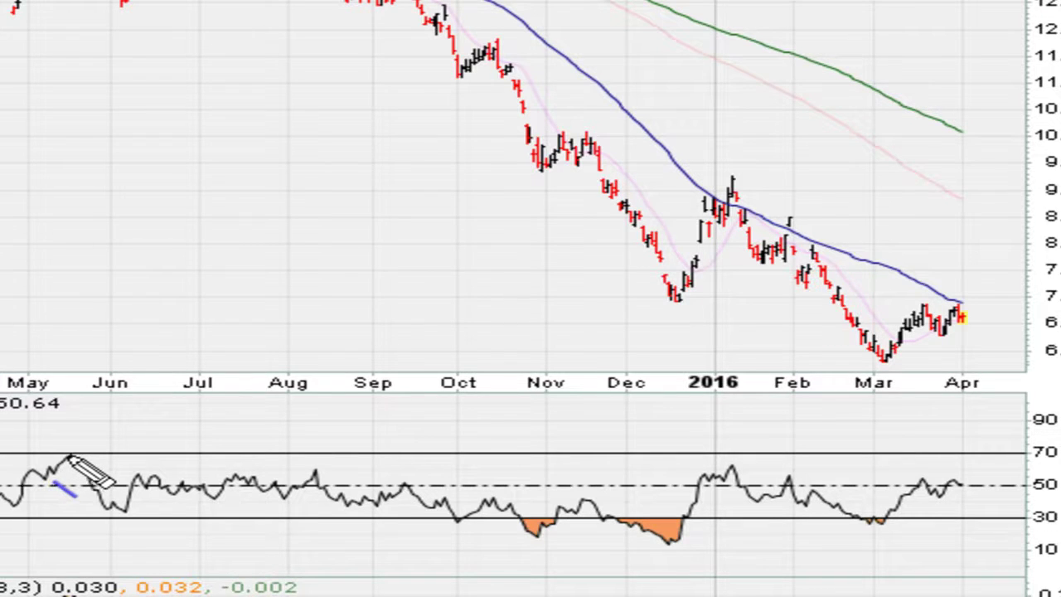
- Draw a blue RSI trendline from the May peak through January, extend it past April, and clear the markings
drag(68, 458, 727, 476)
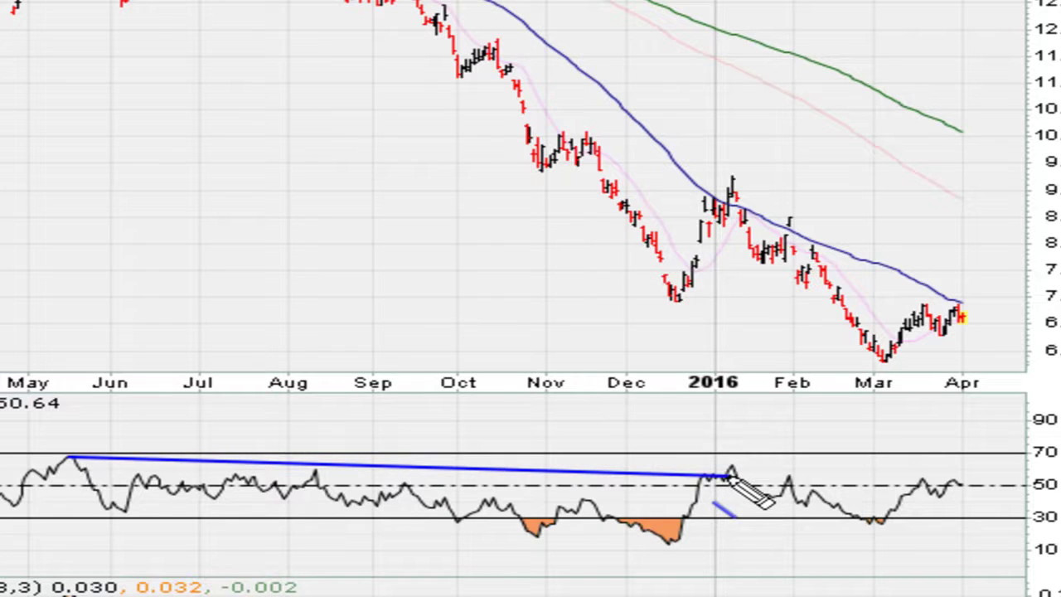
drag(727, 477, 762, 479)
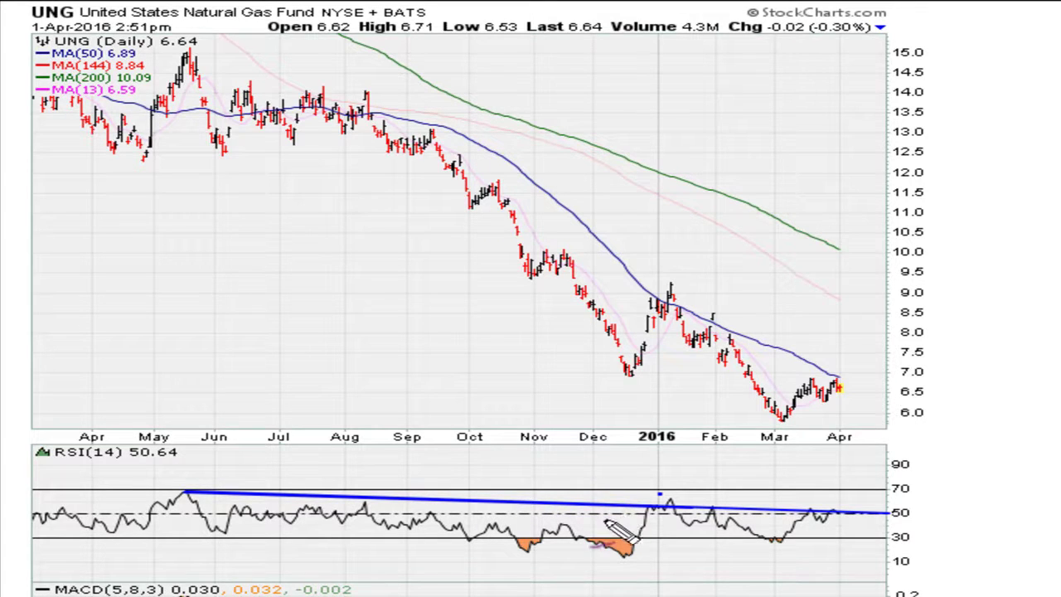
key(Escape)
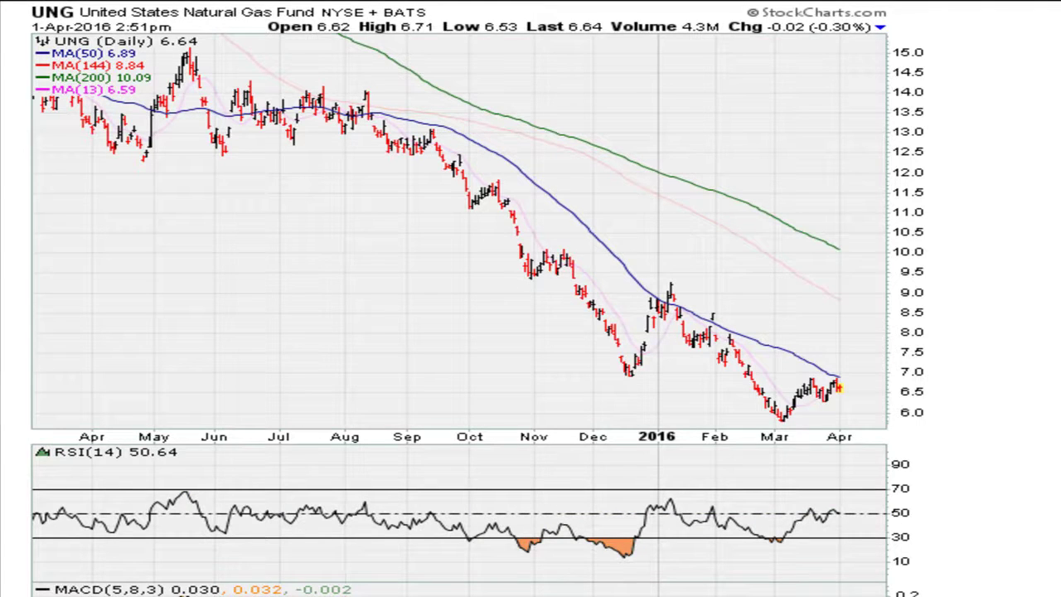
- Try a blue RSI trendline touching only the tips of the May and January peaks, and undo it
mouse_move(186, 493)
mouse_down()
mouse_move(1015, 518)
mouse_move(1039, 504)
mouse_up()
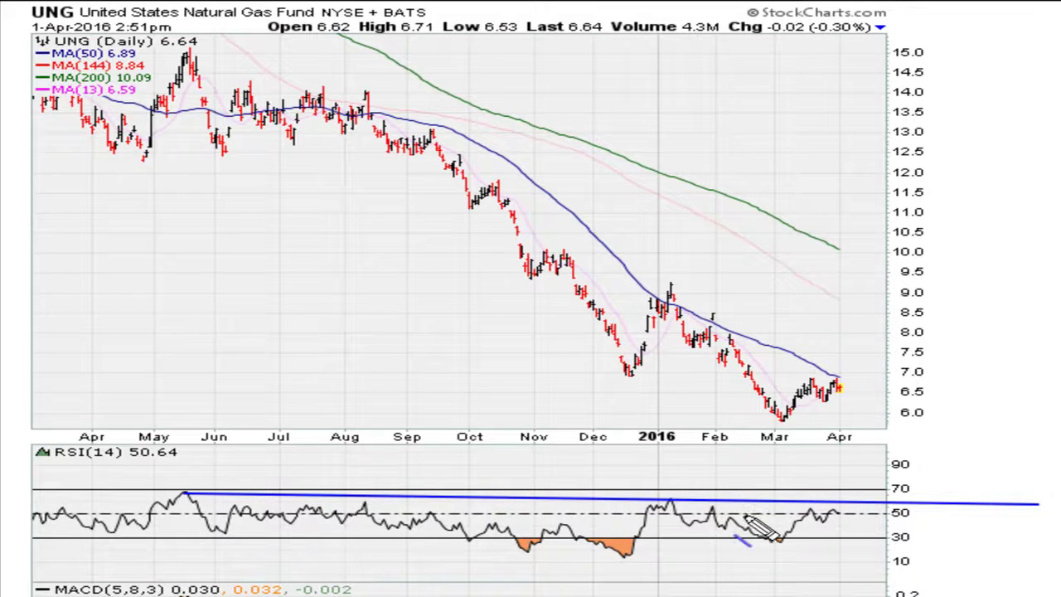
key(ctrl+z)
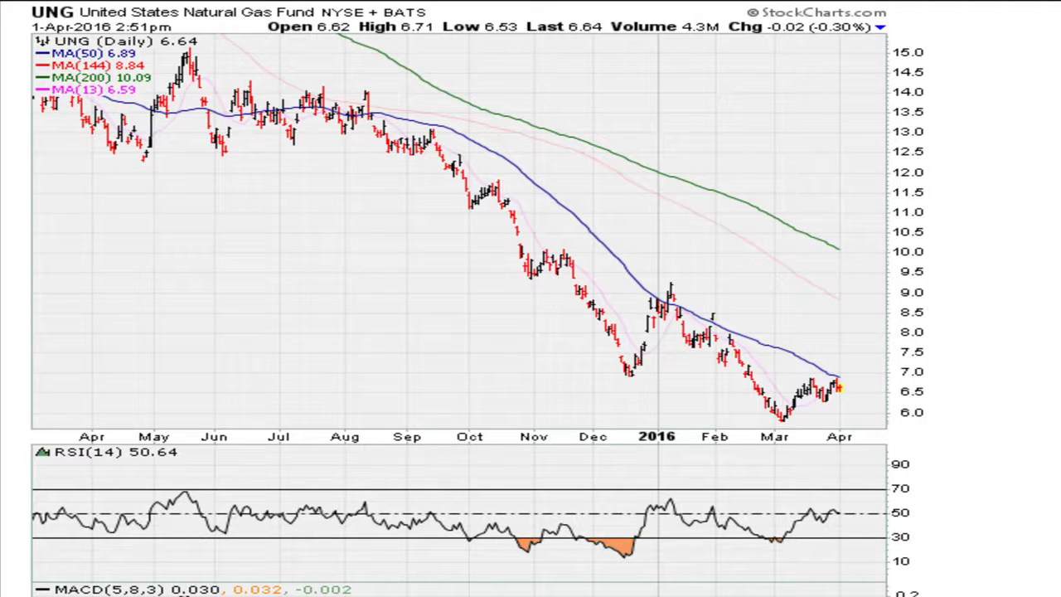
- Draw a blue RSI trendline from the May peak past April and circle the January highs on the RSI and price chart in magenta
drag(185, 492, 954, 512)
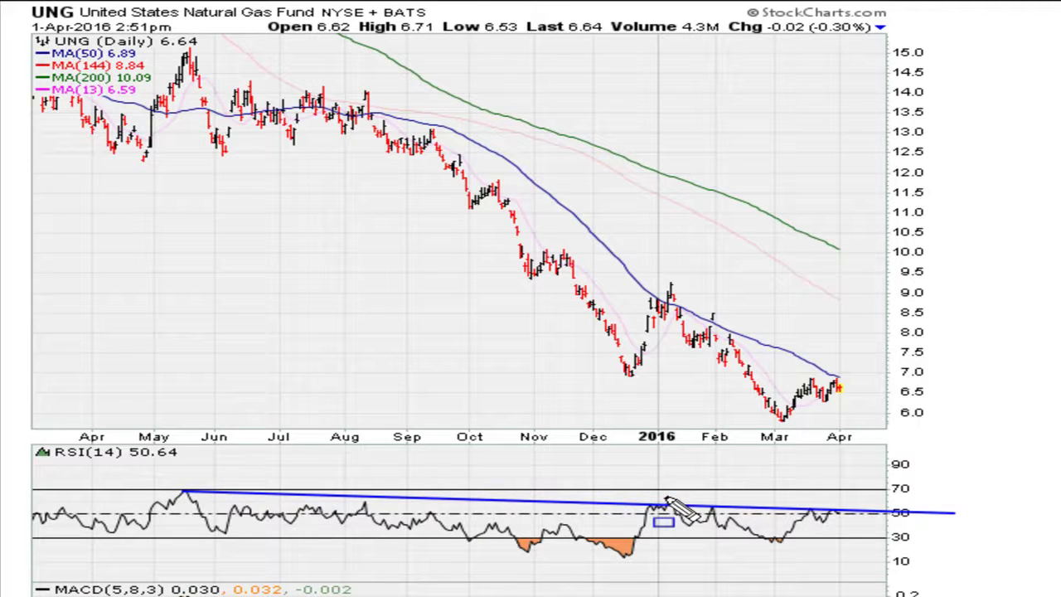
mouse_move(673, 494)
mouse_down()
mouse_move(680, 500)
mouse_move(668, 506)
mouse_up()
mouse_move(661, 300)
mouse_down()
mouse_move(688, 278)
mouse_move(660, 297)
mouse_up()
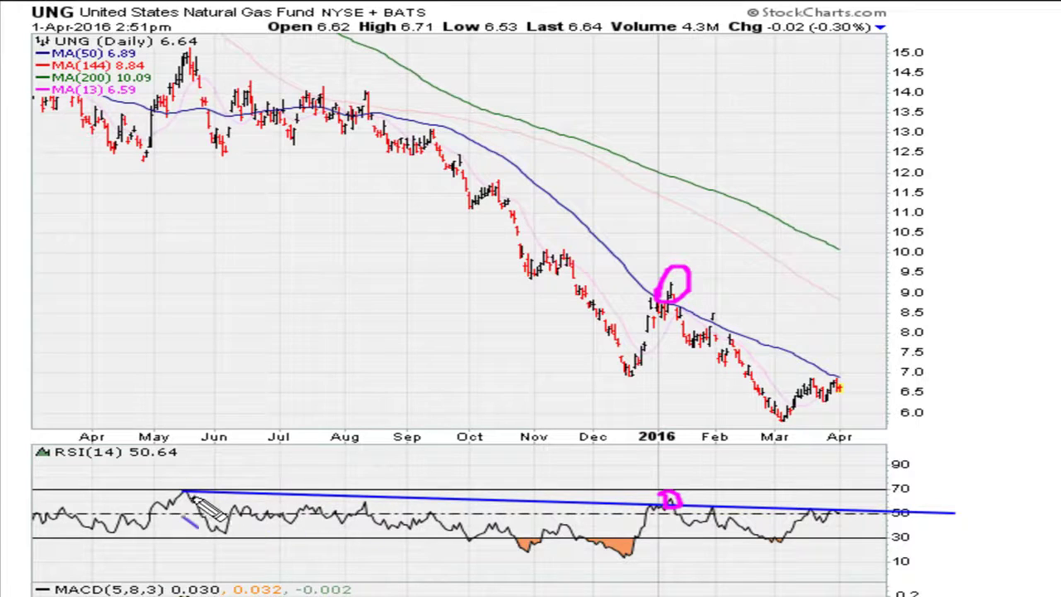
mouse_move(185, 492)
mouse_down()
mouse_move(344, 510)
mouse_move(1018, 514)
mouse_move(963, 513)
mouse_up()
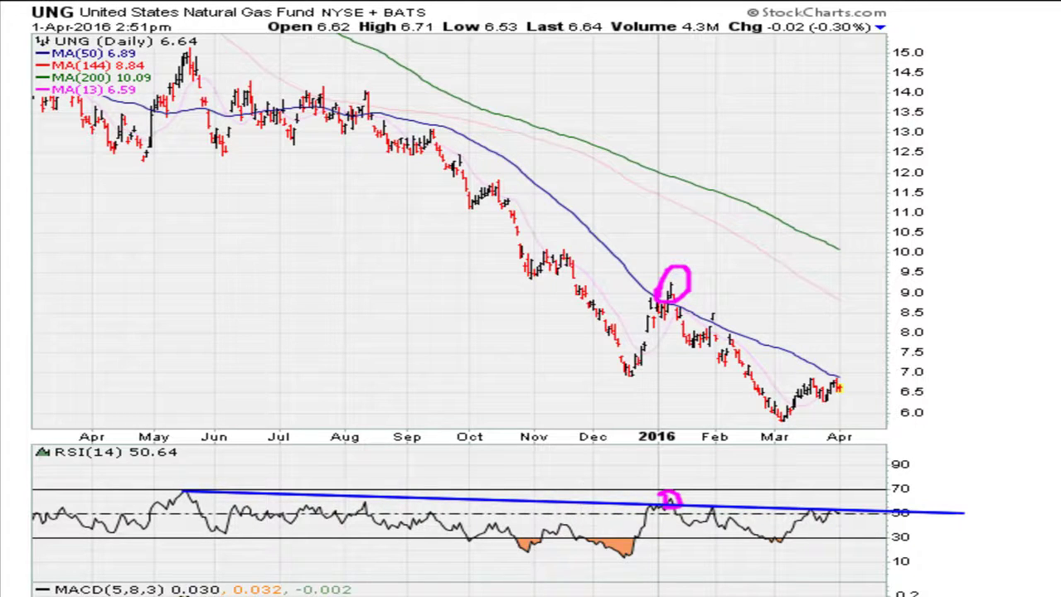
mouse_move(651, 284)
mouse_down()
mouse_move(666, 269)
mouse_move(657, 305)
mouse_up()
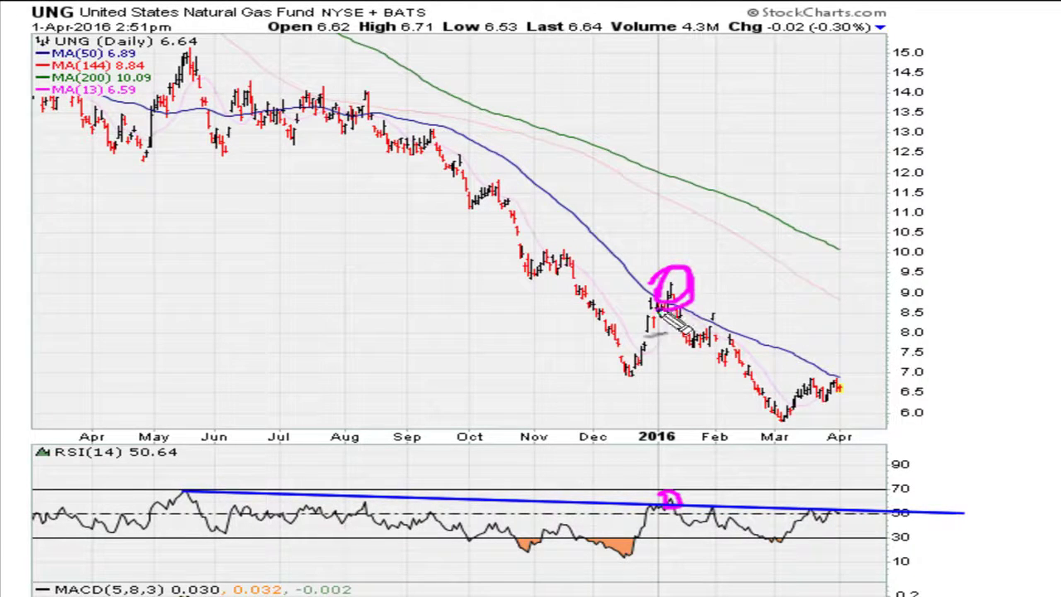